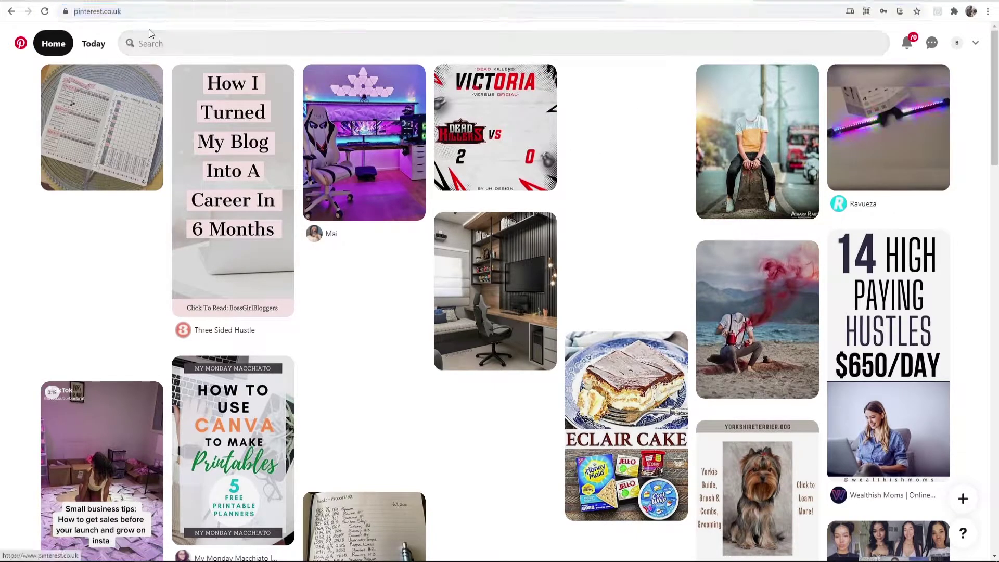
Go to Pinterest's Account settings and review the account deletion description.
{"action": "left_click", "coordinate": [978, 45]}
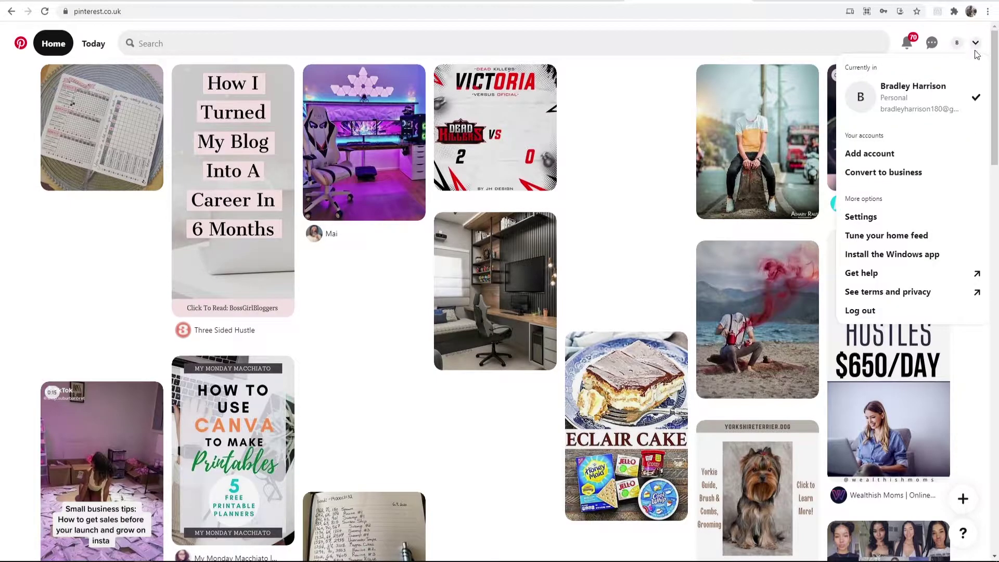
{"action": "left_click", "coordinate": [860, 217]}
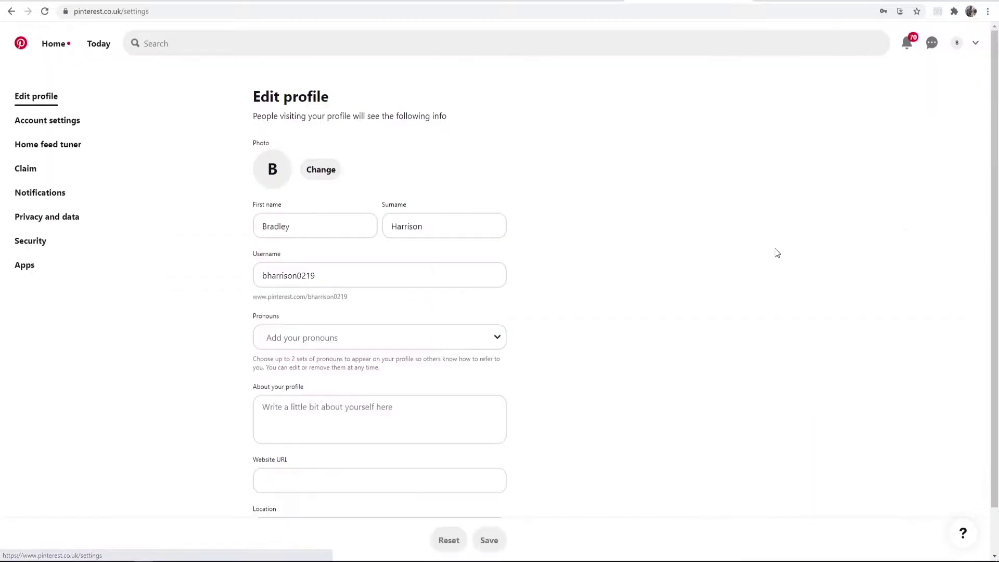
{"action": "left_click", "coordinate": [24, 124]}
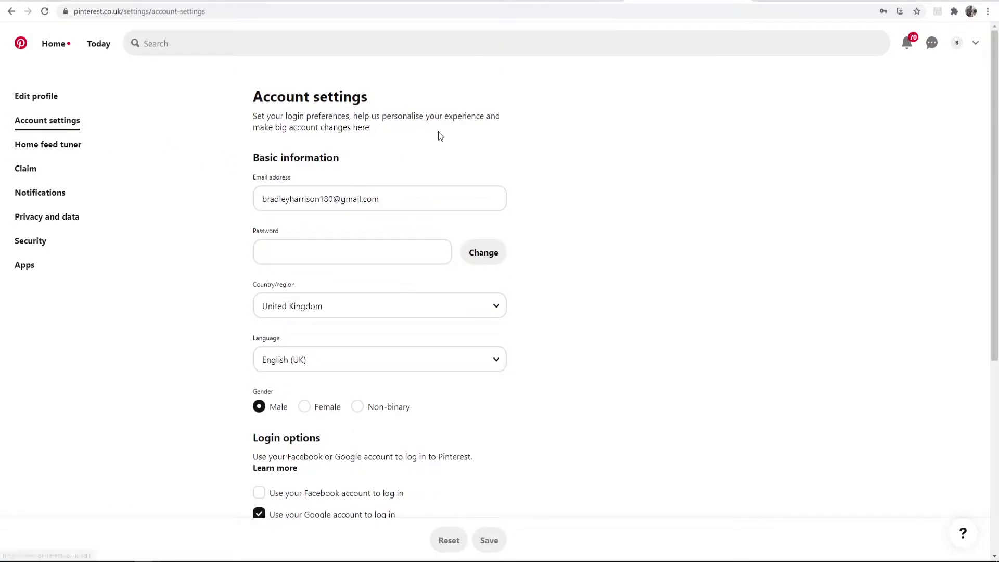
{"action": "scroll", "coordinate": [435, 128], "scroll_direction": "down", "scroll_amount": 5}
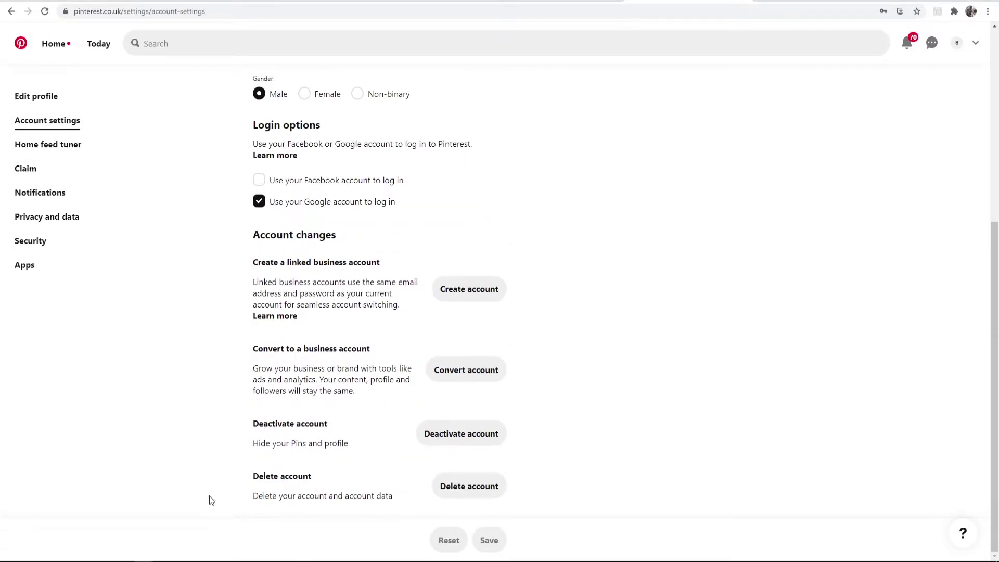
{"action": "left_click_drag", "start_coordinate": [253, 497], "coordinate": [394, 495]}
{"action": "left_click", "coordinate": [433, 484]}
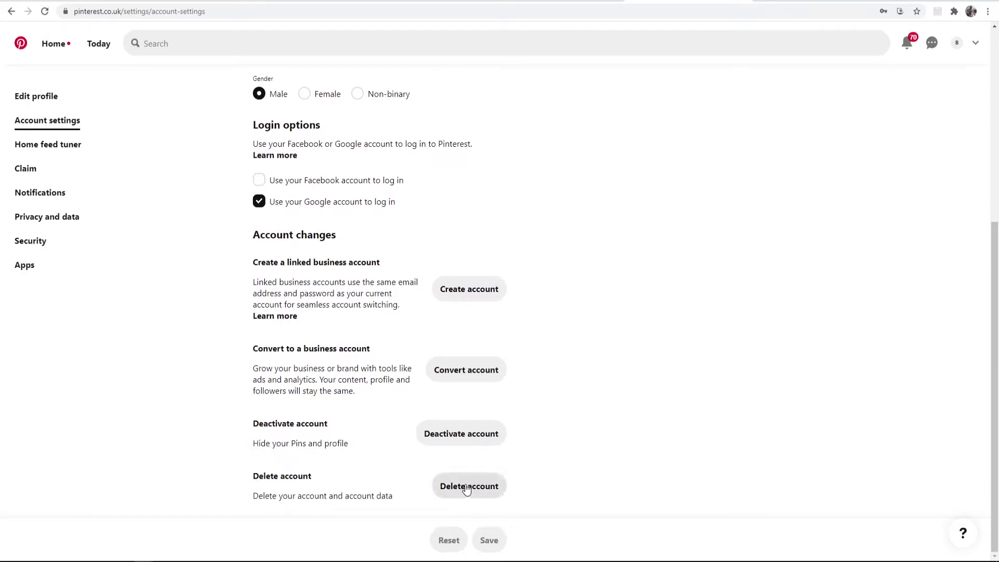
Start deleting the account, choose Other as the reason, and send the deletion email.
{"action": "left_click", "coordinate": [456, 492]}
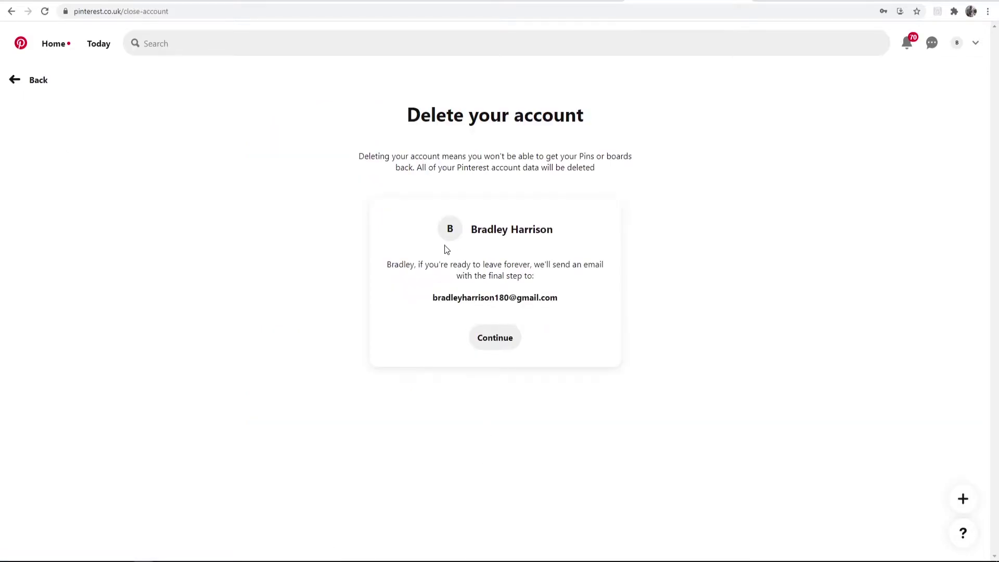
{"action": "left_click_drag", "start_coordinate": [386, 266], "coordinate": [608, 266]}
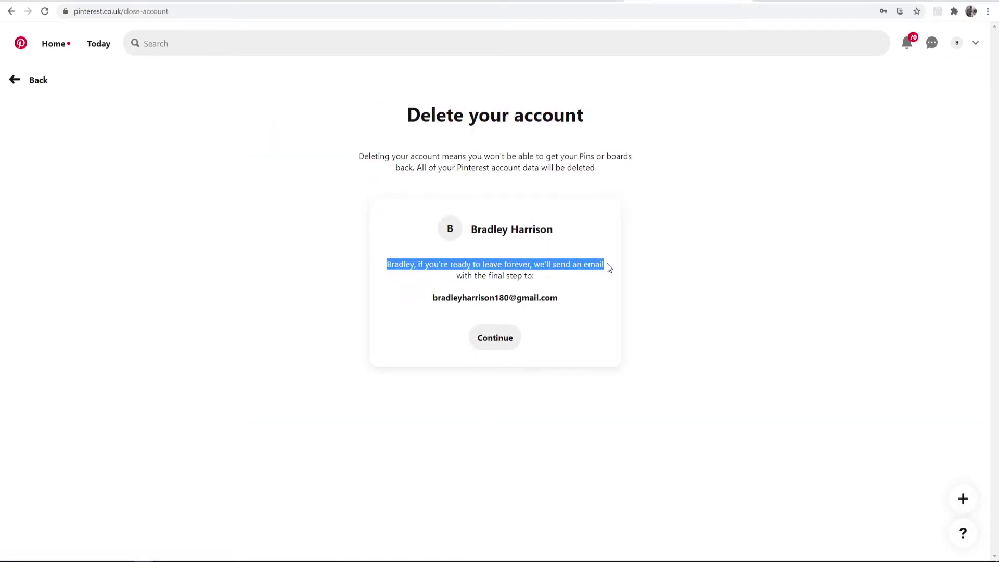
{"action": "left_click", "coordinate": [458, 286]}
{"action": "double_click", "coordinate": [583, 265]}
{"action": "left_click", "coordinate": [509, 318]}
{"action": "left_click", "coordinate": [495, 337]}
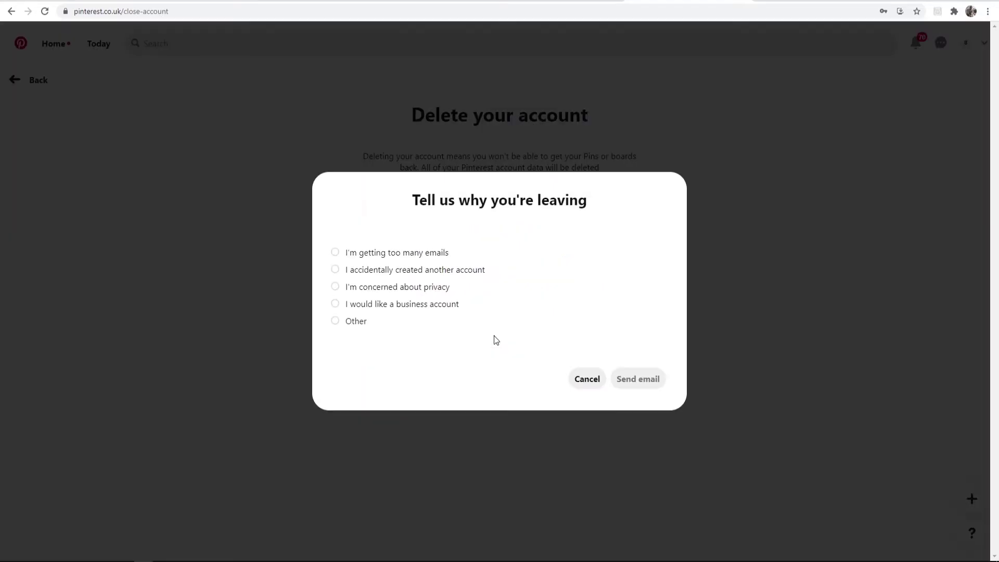
{"action": "left_click", "coordinate": [335, 320]}
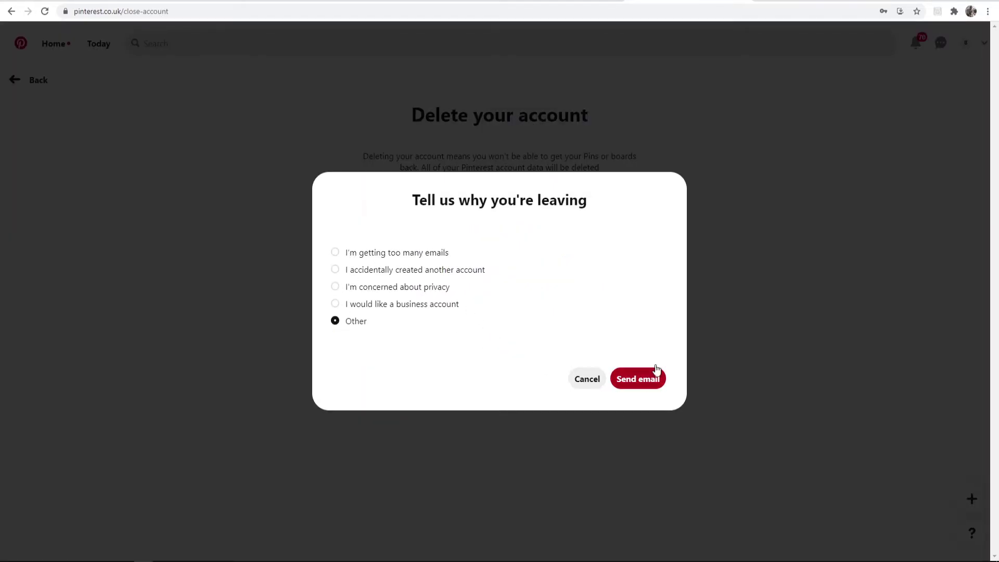
{"action": "left_click", "coordinate": [647, 379]}
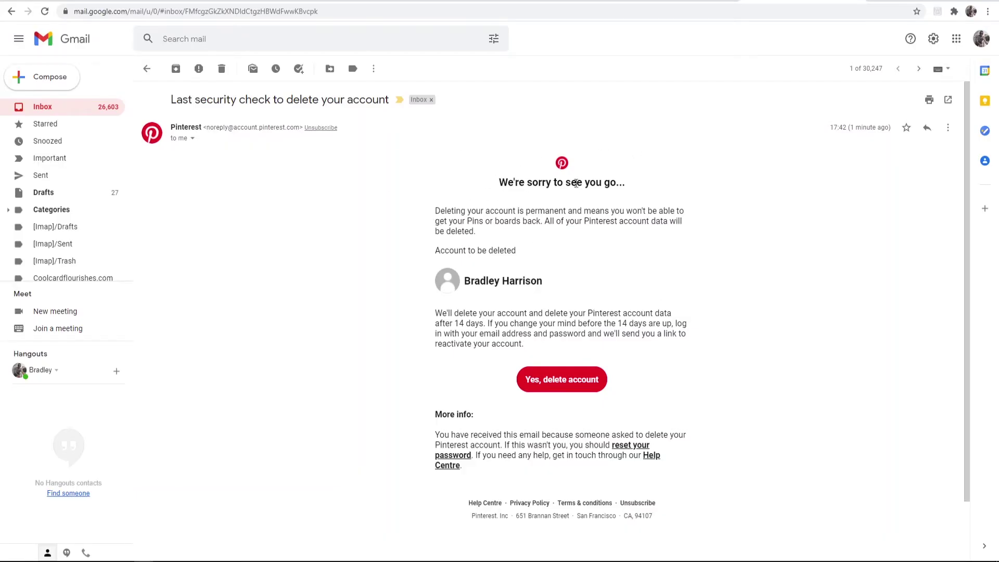
{"action": "left_click_drag", "start_coordinate": [500, 182], "coordinate": [624, 184]}
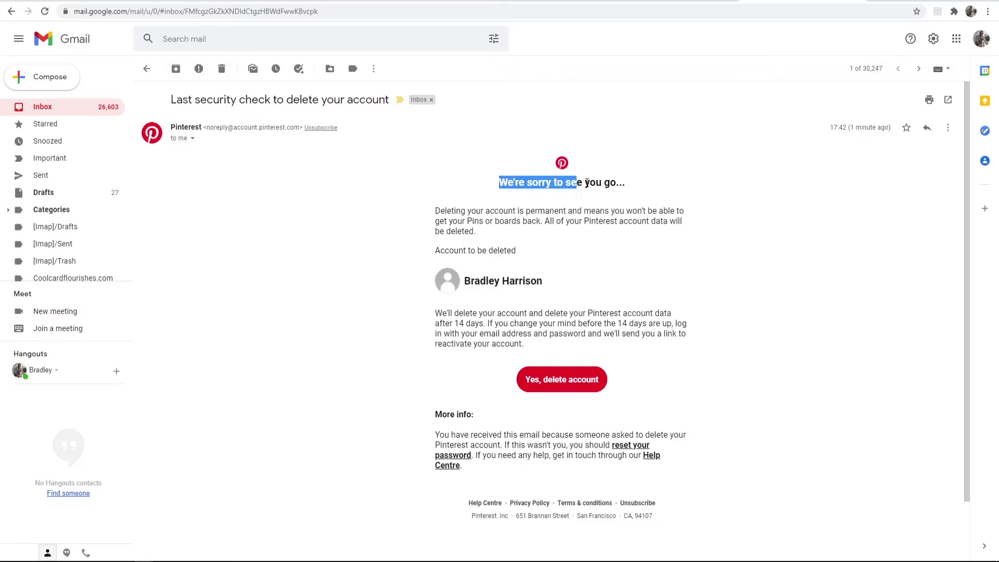
Clear the highlight on the heading of Pinterest's 'Last security check to delete your account' email.
{"action": "left_click", "coordinate": [617, 168]}
{"action": "scroll", "coordinate": [594, 234], "scroll_direction": "down", "scroll_amount": 2}
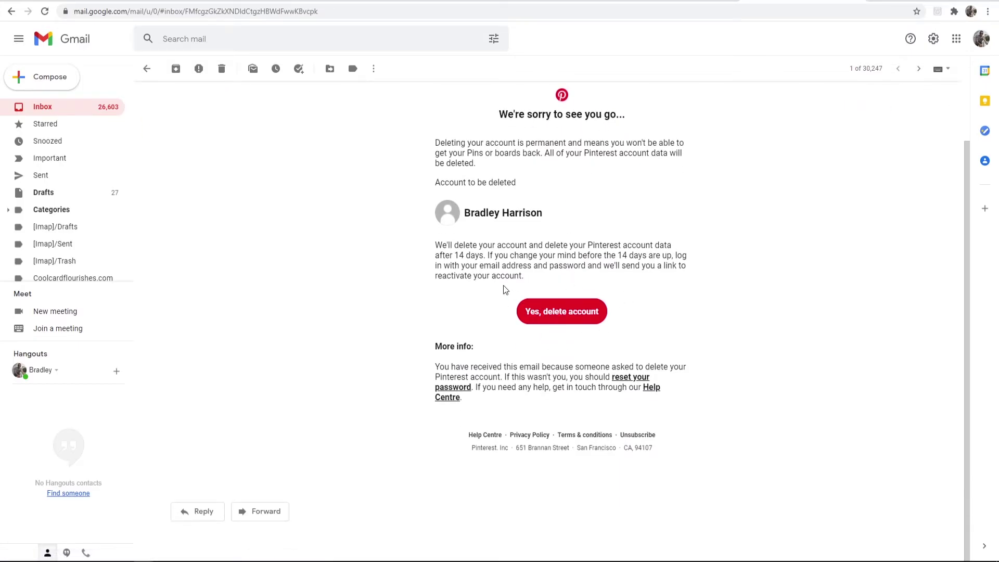